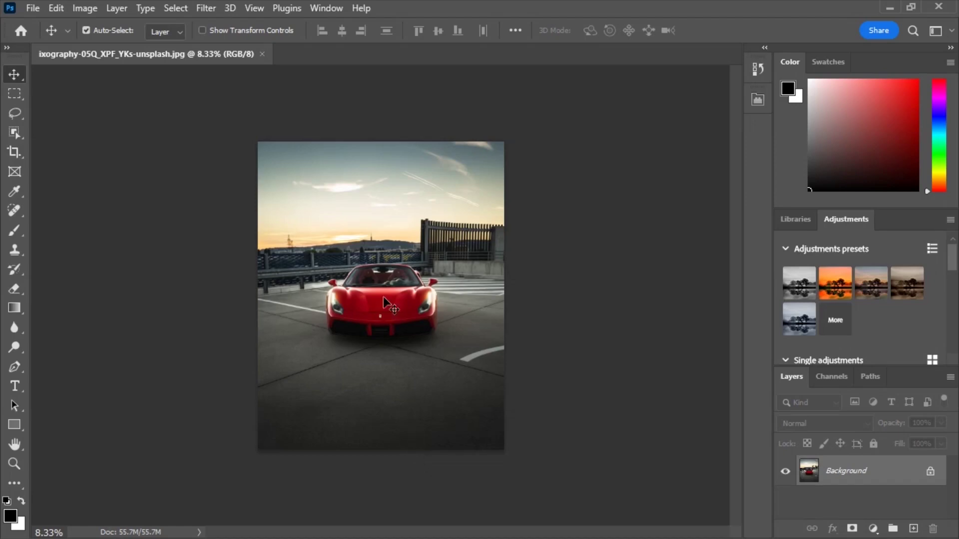
Step: Enable Contextual Task Bar from the bottom of the Window menu for the red car photo
left_click(328, 10)
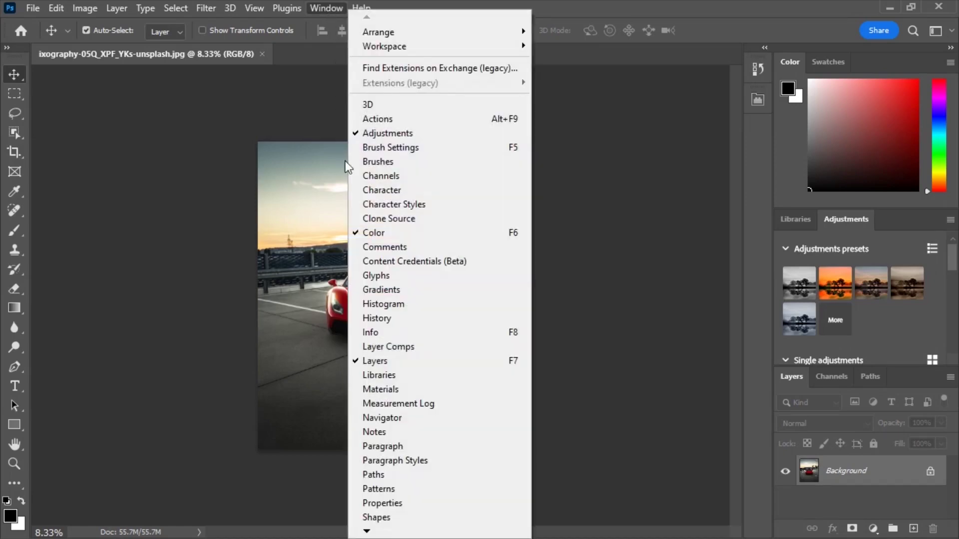
mouse_move(367, 531)
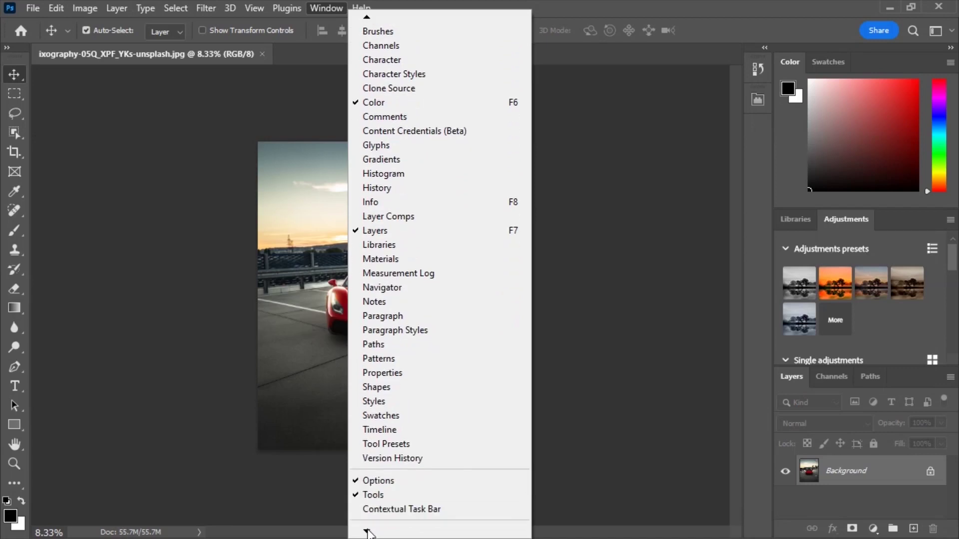
left_click(385, 514)
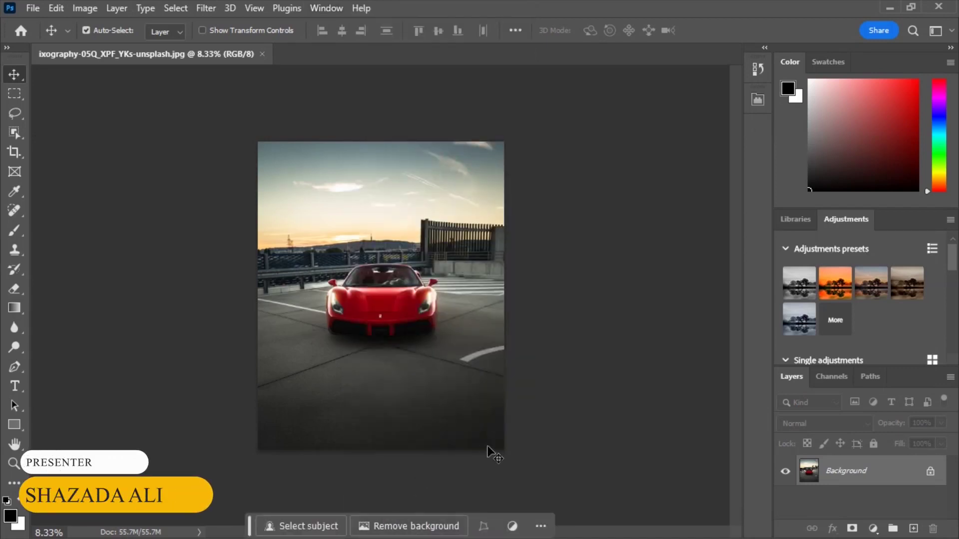
Step: Move the task bar up below the photo and lasso around the car's left side
left_click_drag(248, 526, 228, 471)
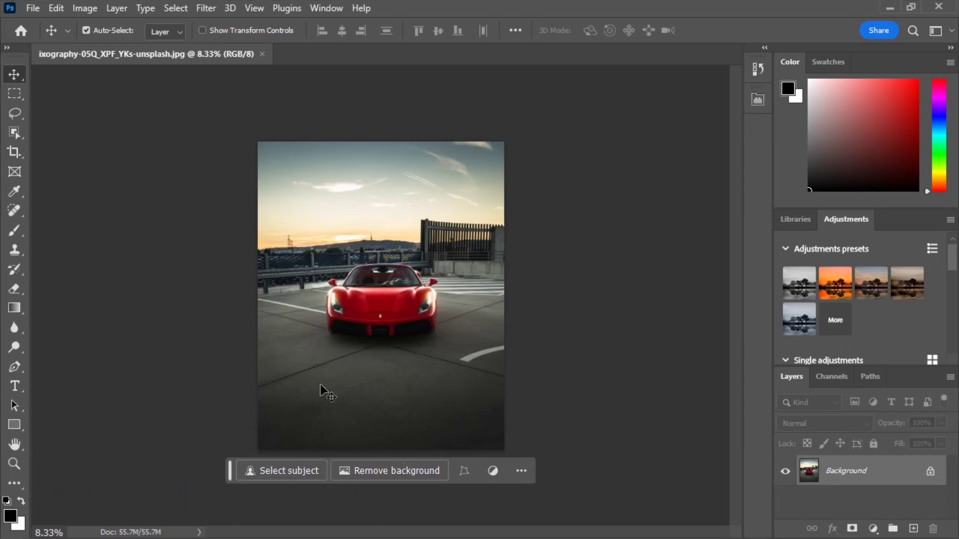
left_click(15, 114)
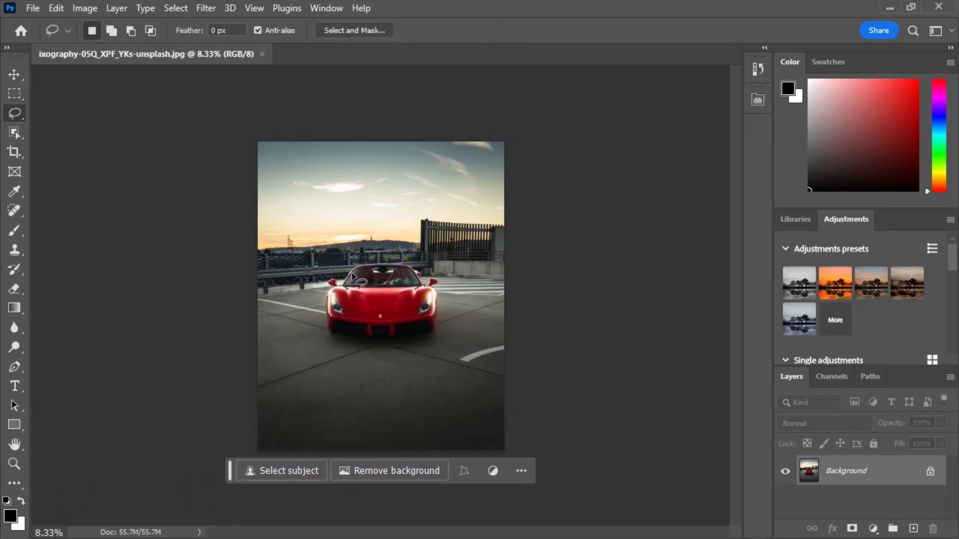
left_click_drag(353, 276, 318, 280)
left_click_drag(338, 242, 331, 246)
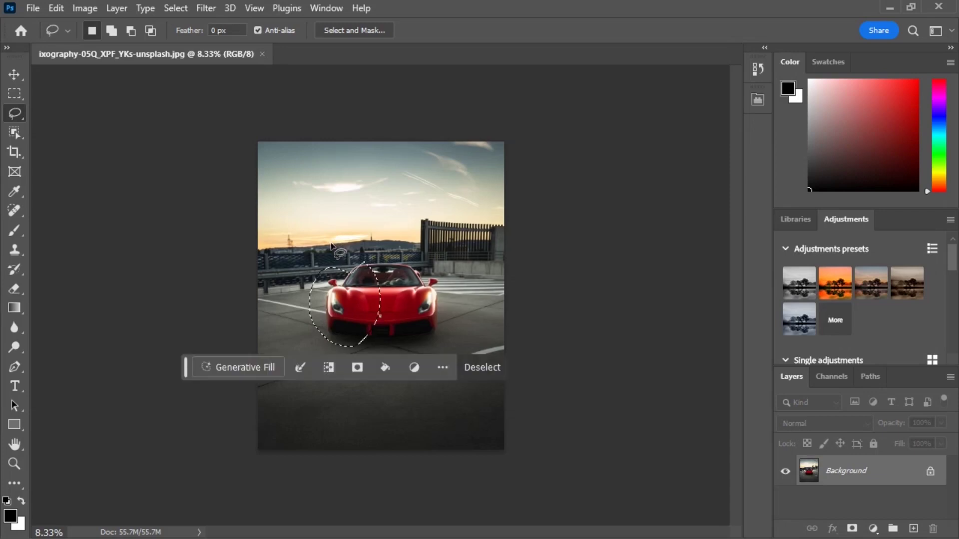
Step: Try more lasso selections on the wall and around the car, then show the task bar's options
left_click(451, 236)
mouse_move(470, 268)
left_mouse_down()
mouse_move(443, 207)
mouse_move(448, 239)
mouse_move(474, 199)
left_mouse_up()
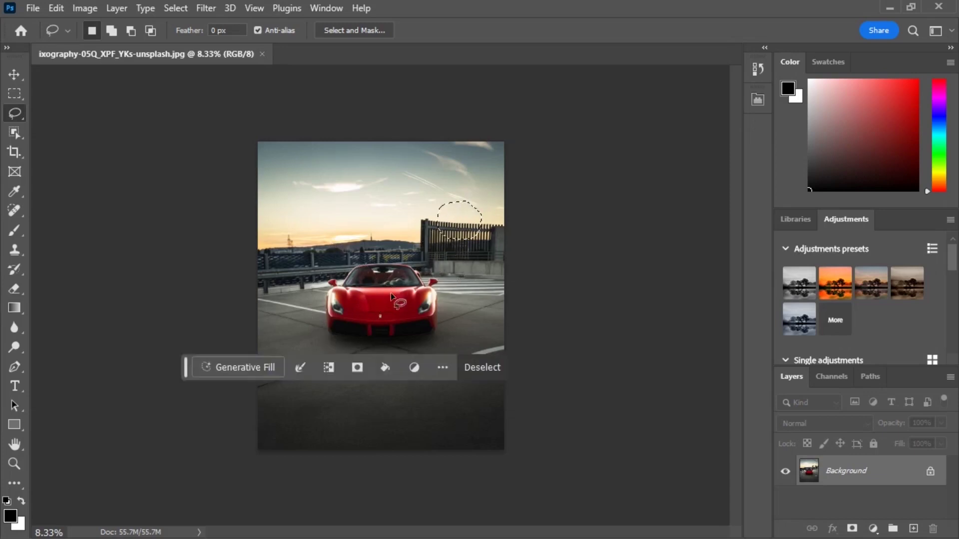
mouse_move(404, 294)
left_mouse_down()
mouse_move(382, 327)
mouse_move(440, 305)
left_mouse_up()
mouse_move(331, 276)
left_mouse_down()
mouse_move(274, 270)
mouse_move(301, 337)
mouse_move(286, 267)
left_mouse_up()
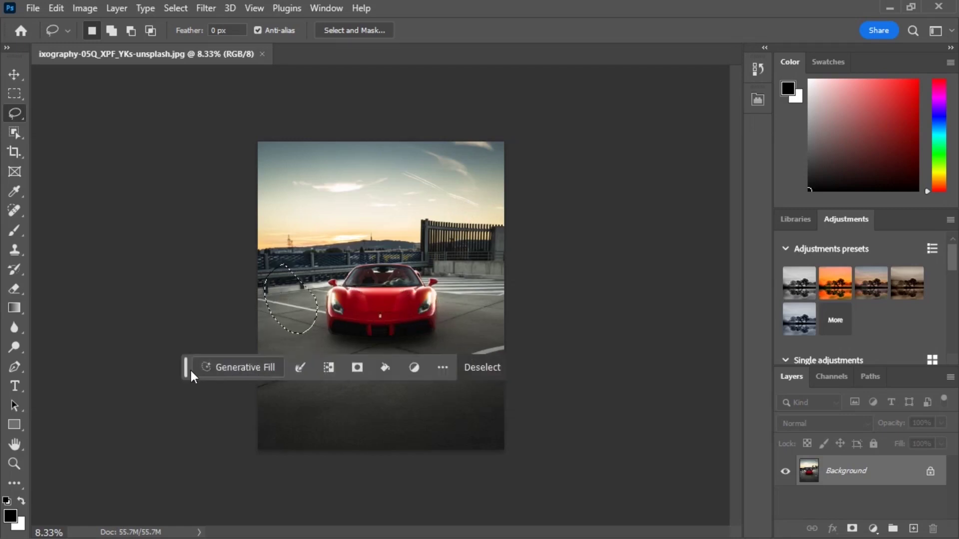
left_click(443, 367)
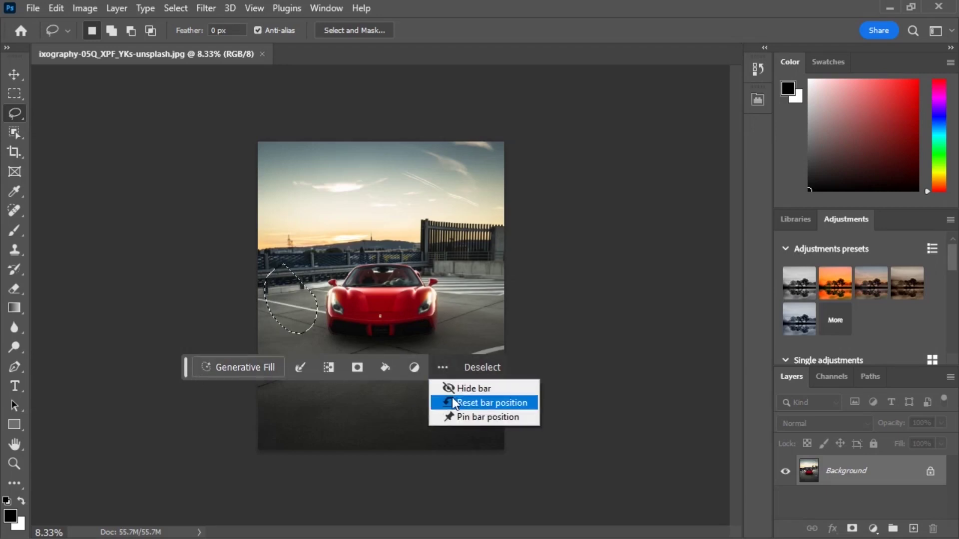
Step: Pin the task bar below the photo and try freehand selections around the car
left_click(452, 418)
left_click_drag(188, 373, 223, 481)
mouse_move(403, 289)
left_mouse_down()
mouse_move(375, 359)
mouse_move(409, 301)
left_mouse_up()
left_click_drag(297, 257, 379, 369)
Step: Clear the earlier selection and lasso a patch of sky left of the fence
mouse_move(409, 295)
left_mouse_down()
mouse_move(511, 345)
mouse_move(424, 185)
left_mouse_up()
left_click(401, 145)
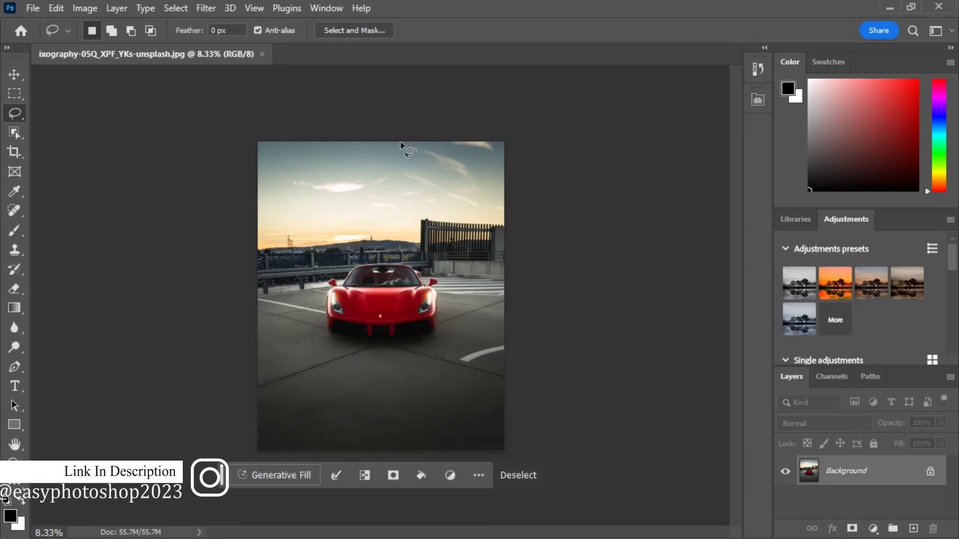
mouse_move(401, 146)
left_mouse_down()
mouse_move(385, 138)
mouse_move(405, 212)
left_mouse_up()
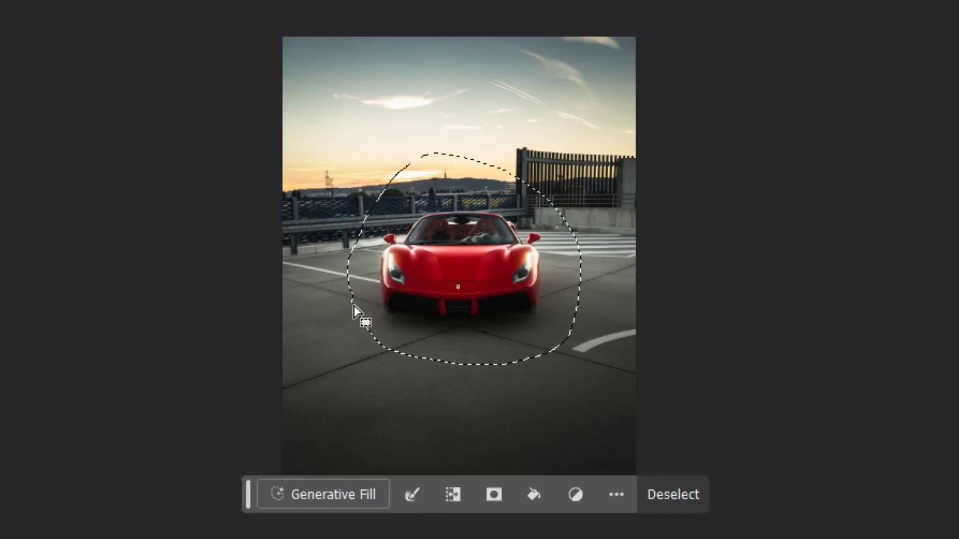
Step: Run Generative Fill on the car selection with the prompt 'Remove' to erase the car
left_click(335, 494)
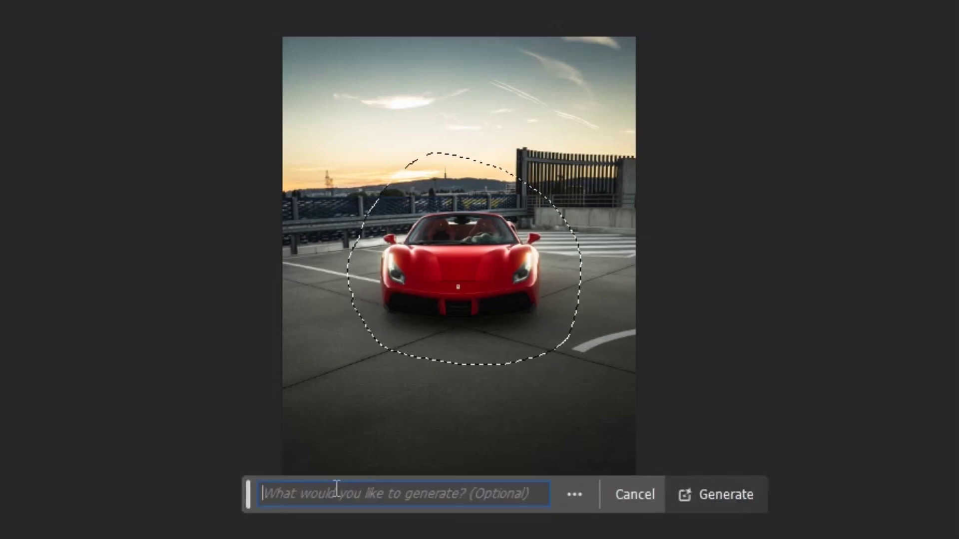
type("Remove")
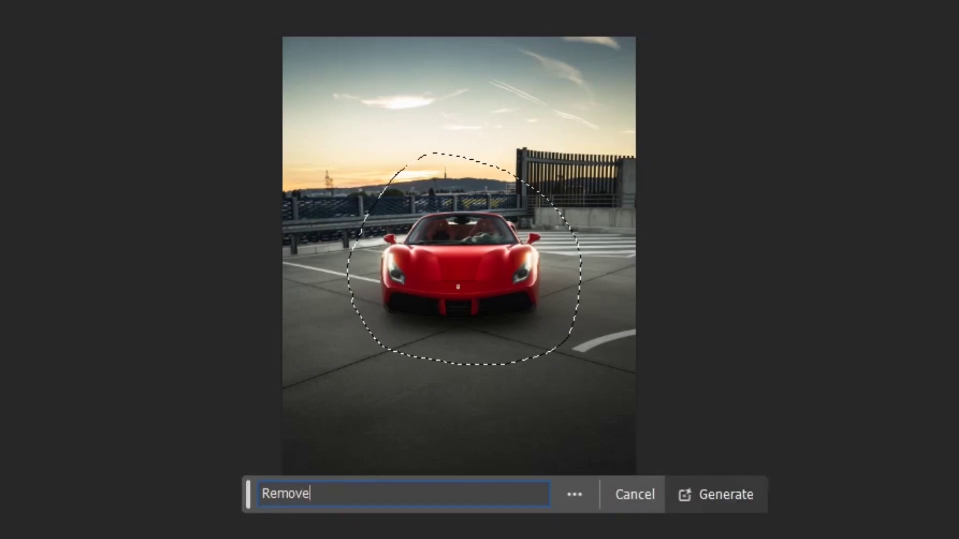
left_click(698, 495)
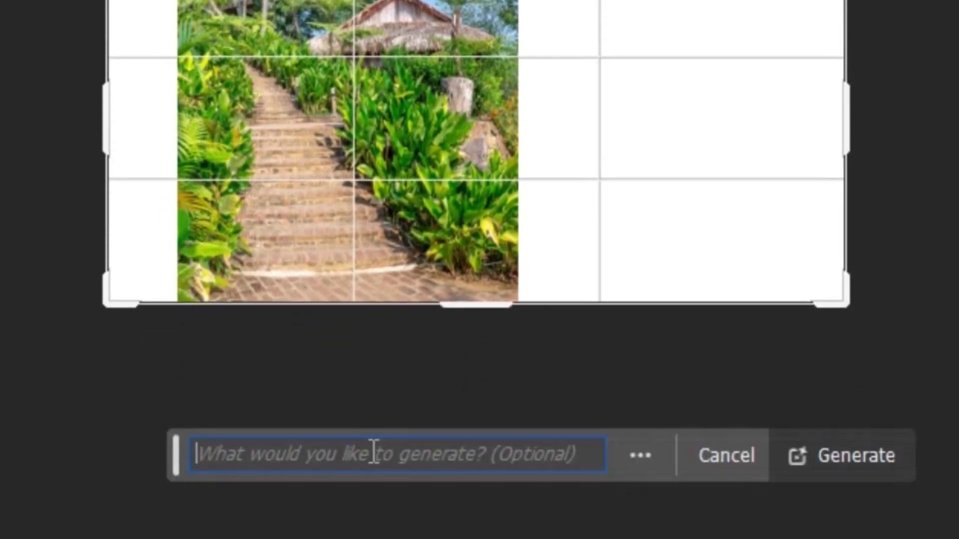
Step: Generate scenery to fill the stairway photo's widened canvas area
left_click(837, 454)
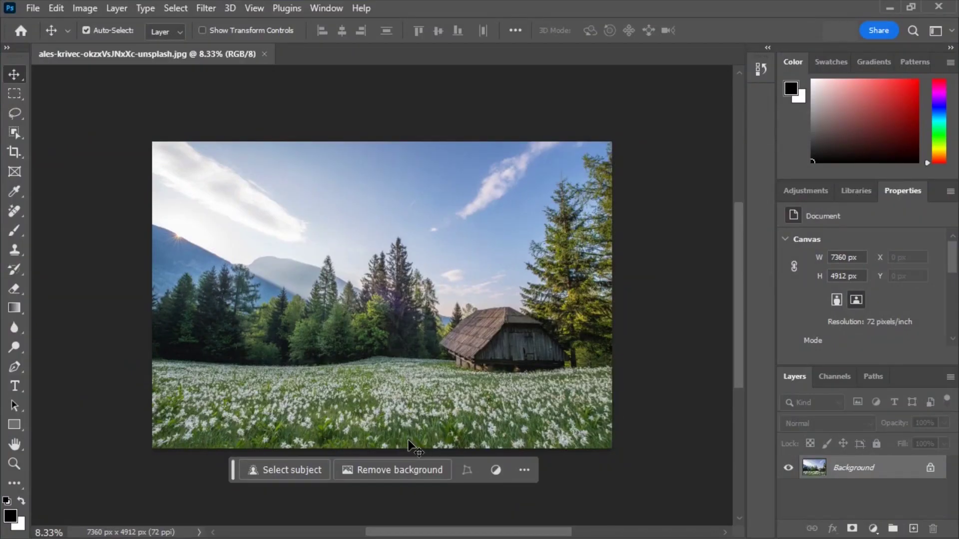
Step: Paint over the wooden hut with the Remove tool and apply to erase it
left_click(18, 211)
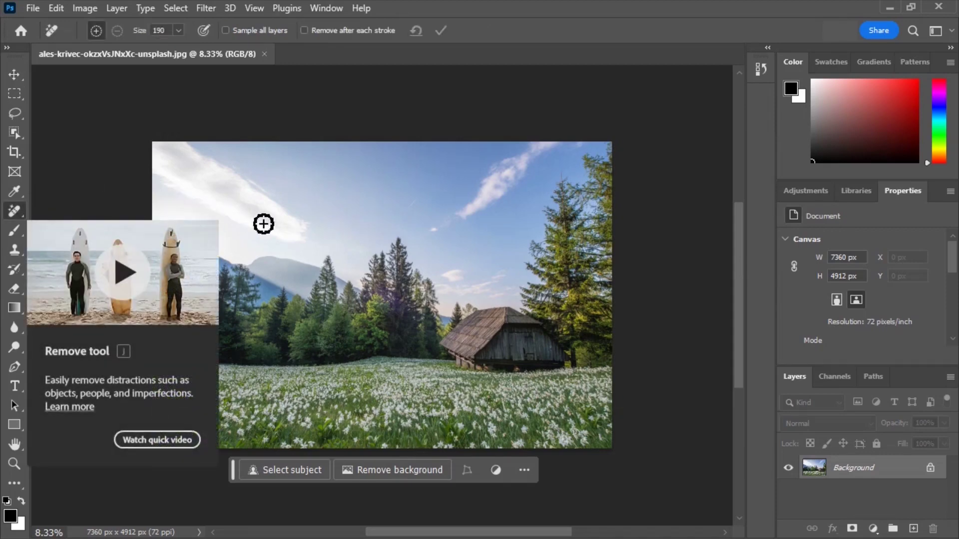
left_click_drag(450, 372, 492, 381)
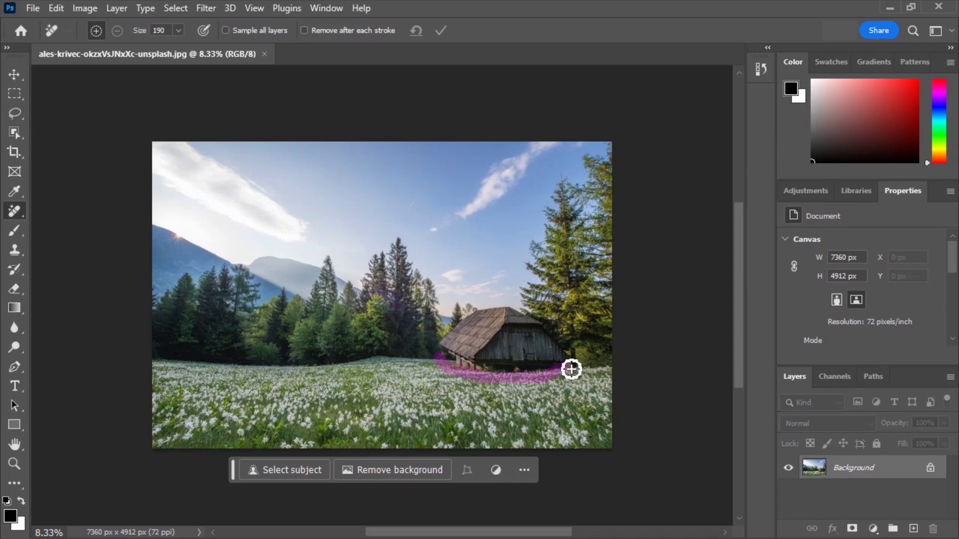
mouse_move(570, 354)
left_mouse_down()
mouse_move(510, 298)
mouse_move(486, 295)
mouse_move(433, 323)
mouse_move(442, 357)
left_mouse_up()
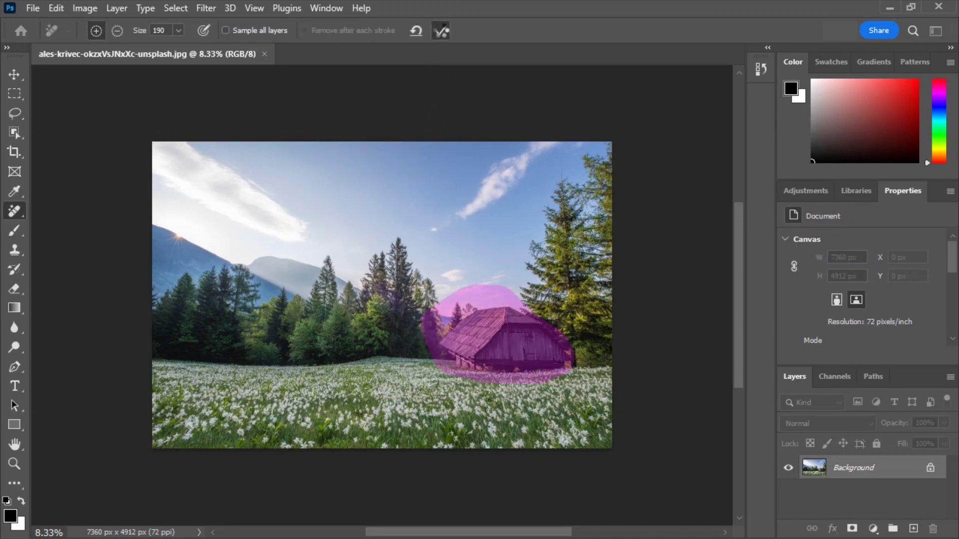
left_click(440, 30)
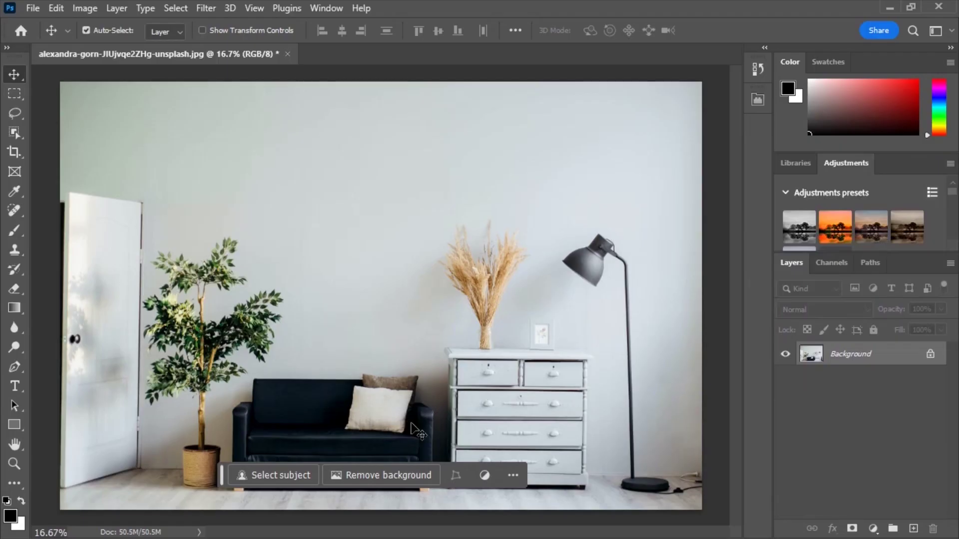
Step: Add a Color Lookup adjustment layer using the NightFromDay.CUBE 3DLUT file
left_click(873, 526)
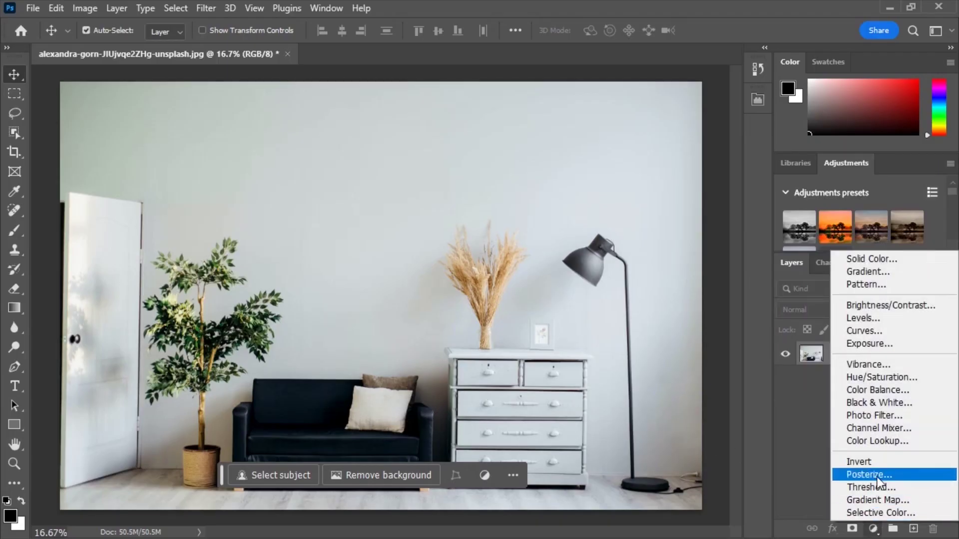
left_click(880, 442)
left_click(681, 146)
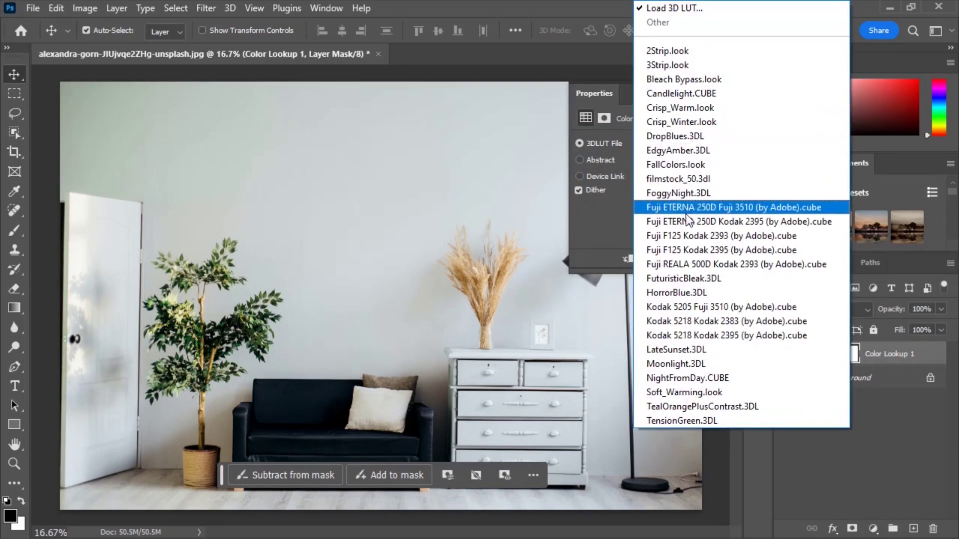
left_click(667, 377)
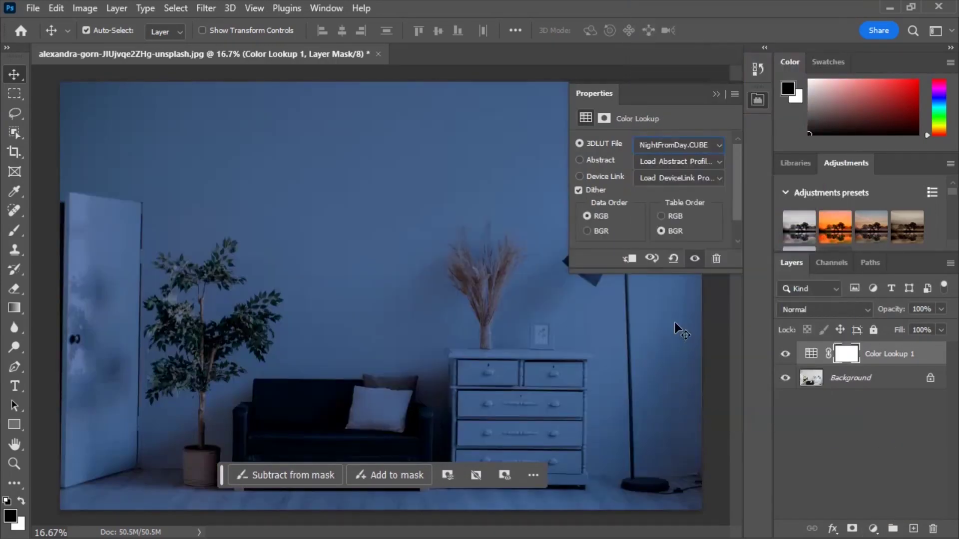
left_click(716, 95)
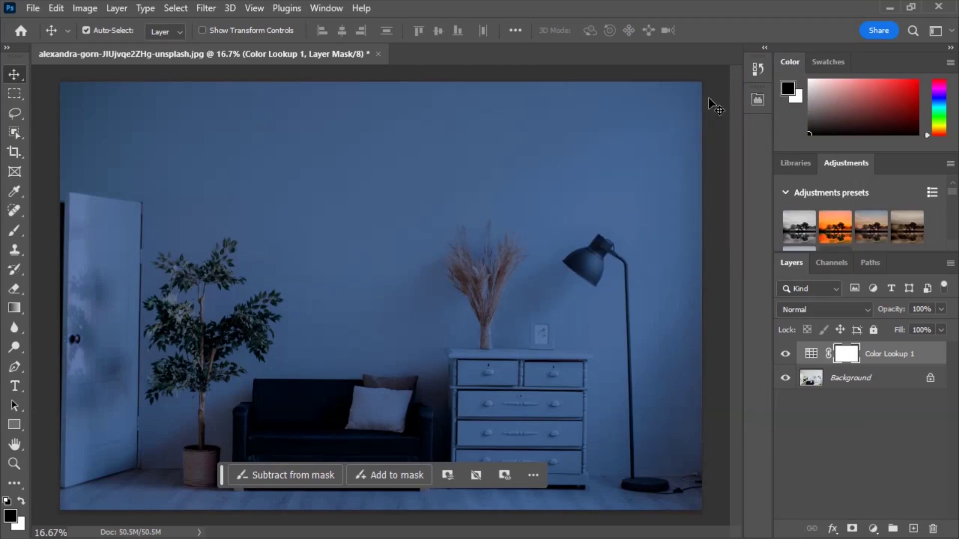
Step: Set up the Gradient tool with the black-to-white Basics preset and black foreground colour
left_click(14, 309)
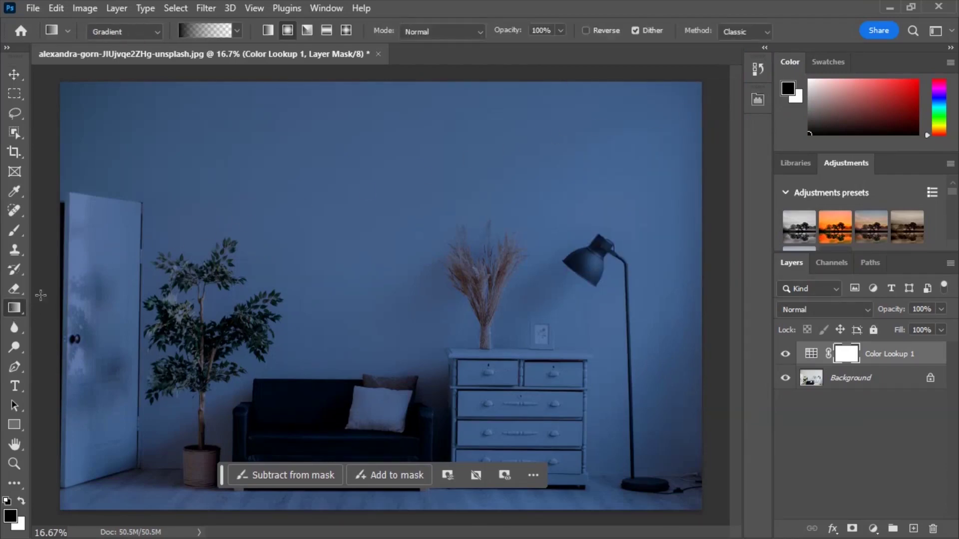
left_click(211, 29)
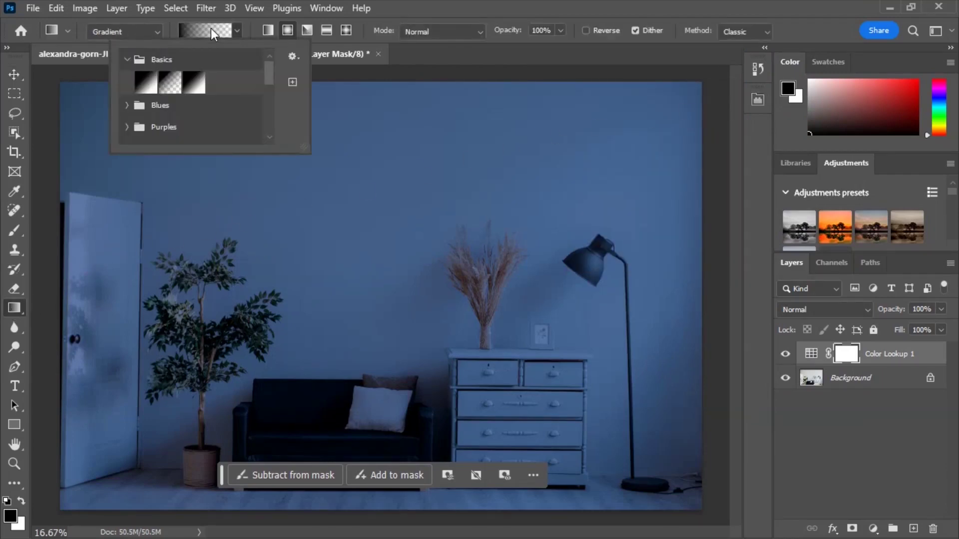
left_click(156, 89)
left_click(165, 86)
left_click(145, 83)
left_click(21, 502)
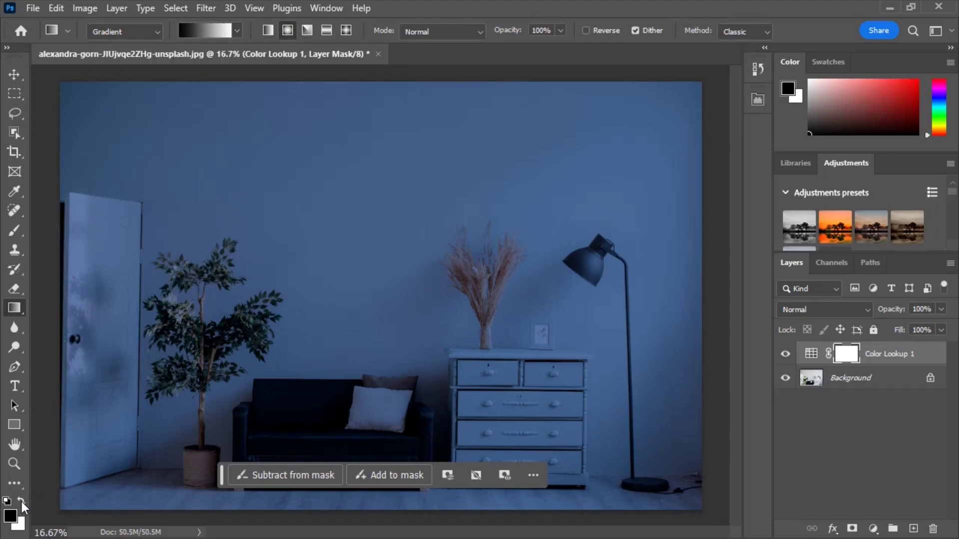
left_click(22, 502)
left_click(22, 502)
Step: Drag a radial gradient on the mask above the floor lamp, reshape its ellipse, and commit it
left_click_drag(603, 131, 422, 281)
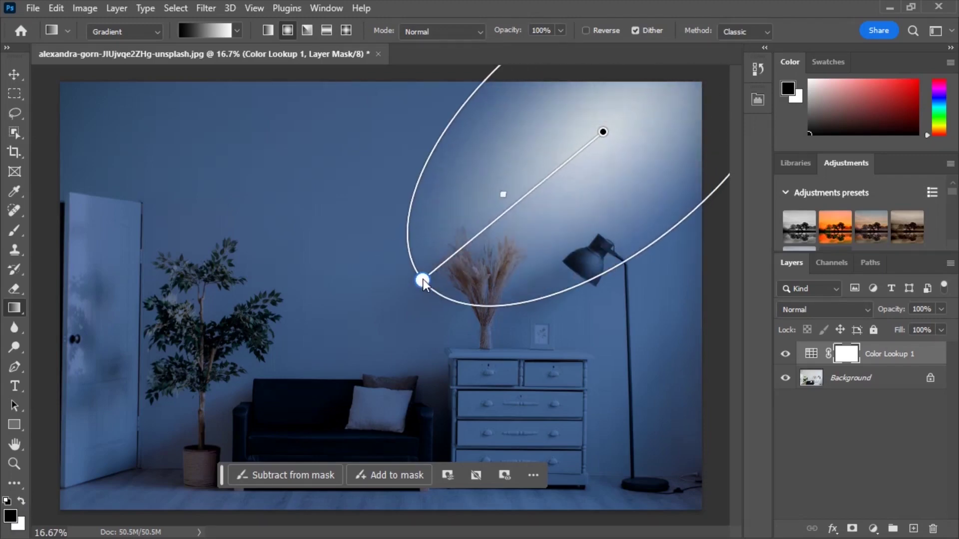
left_click_drag(603, 132, 483, 306)
mouse_move(388, 214)
left_mouse_down()
mouse_move(365, 165)
mouse_move(349, 167)
mouse_move(334, 140)
mouse_move(399, 227)
left_mouse_up()
left_click_drag(393, 271, 393, 281)
left_click_drag(283, 453, 313, 432)
left_click_drag(463, 306, 582, 184)
left_click_drag(550, 143, 489, 76)
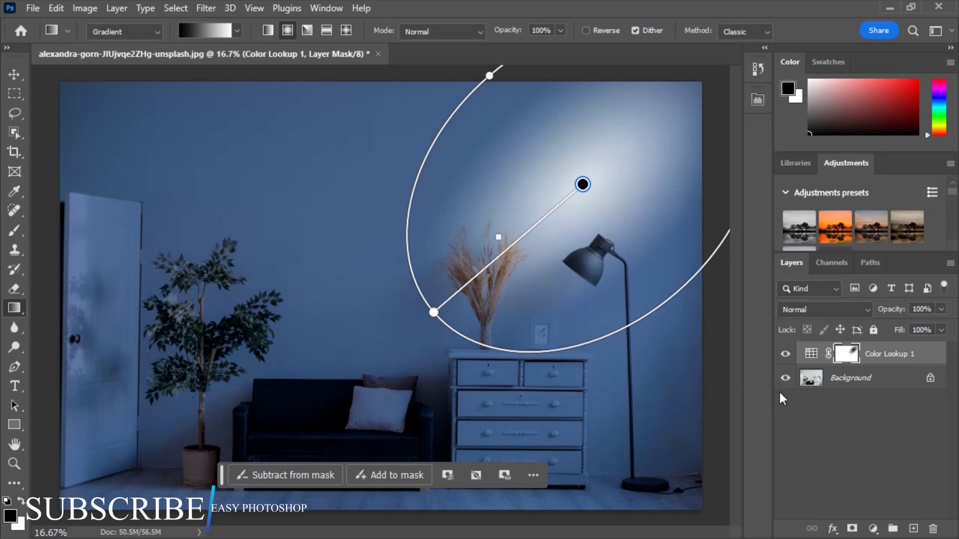
left_click(871, 356)
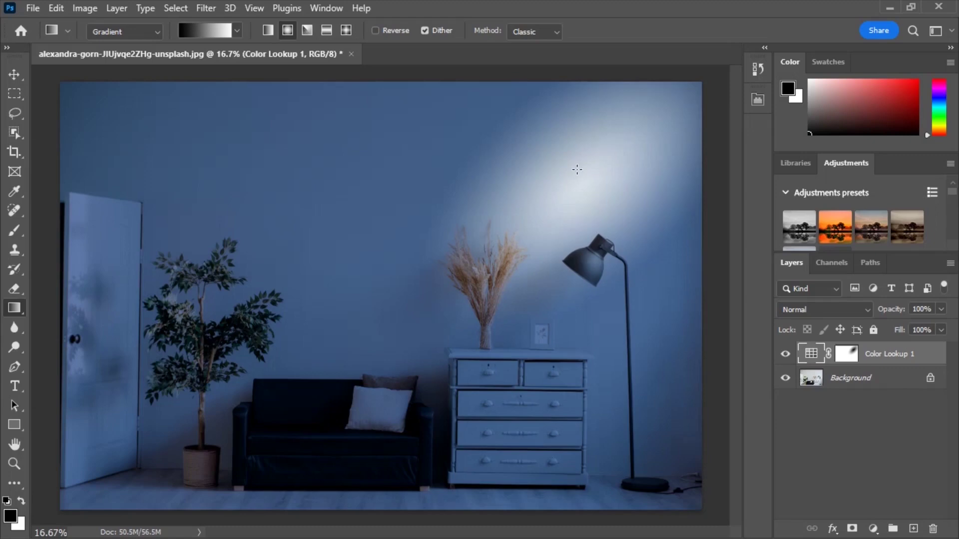
left_click(839, 356)
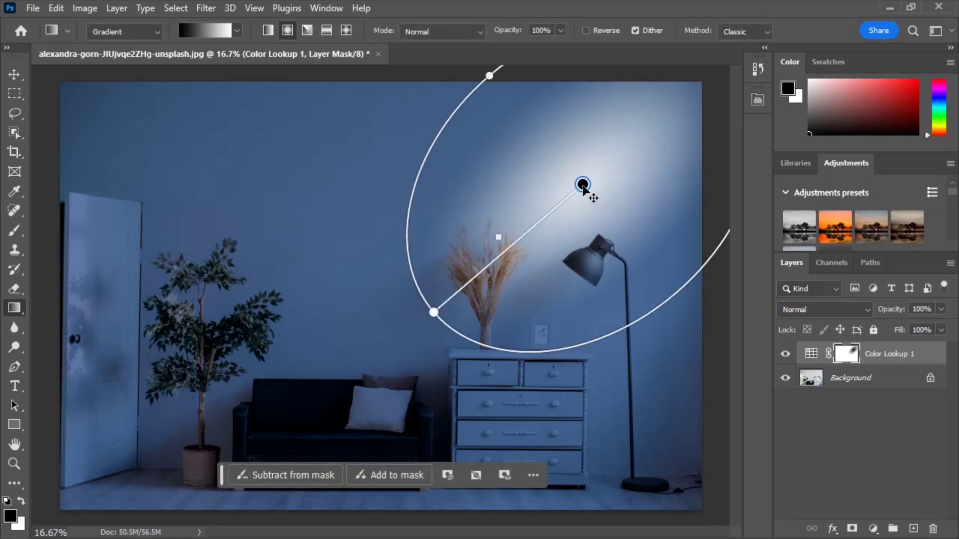
left_click_drag(102, 139, 219, 275)
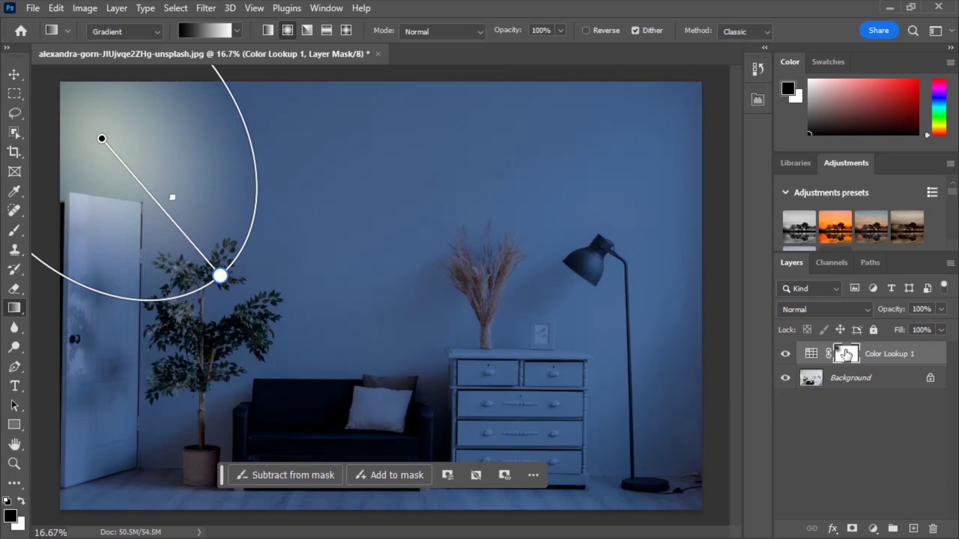
key("ctrl+z")
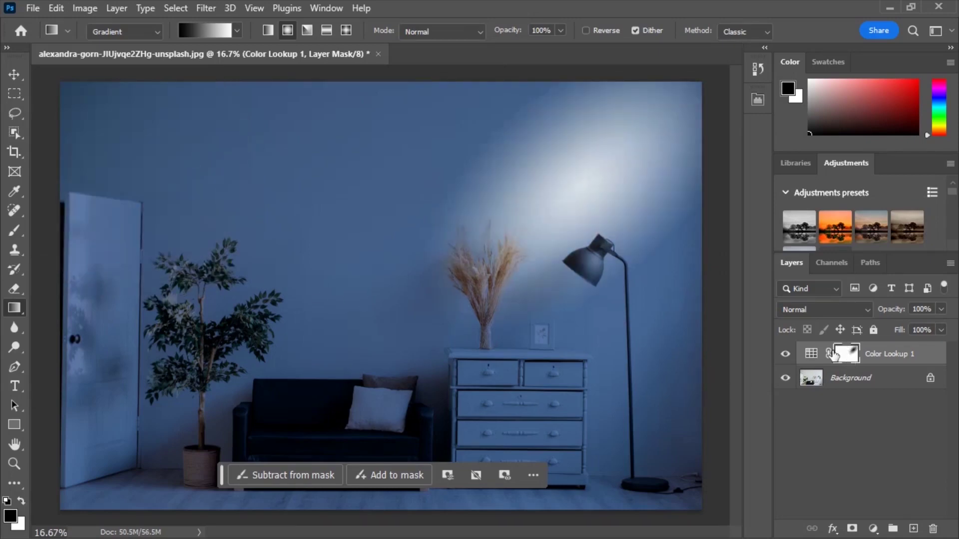
left_click(210, 32)
Step: Draw a foreground-to-transparent radial gradient on the mask and move it over the dresser
left_click(171, 85)
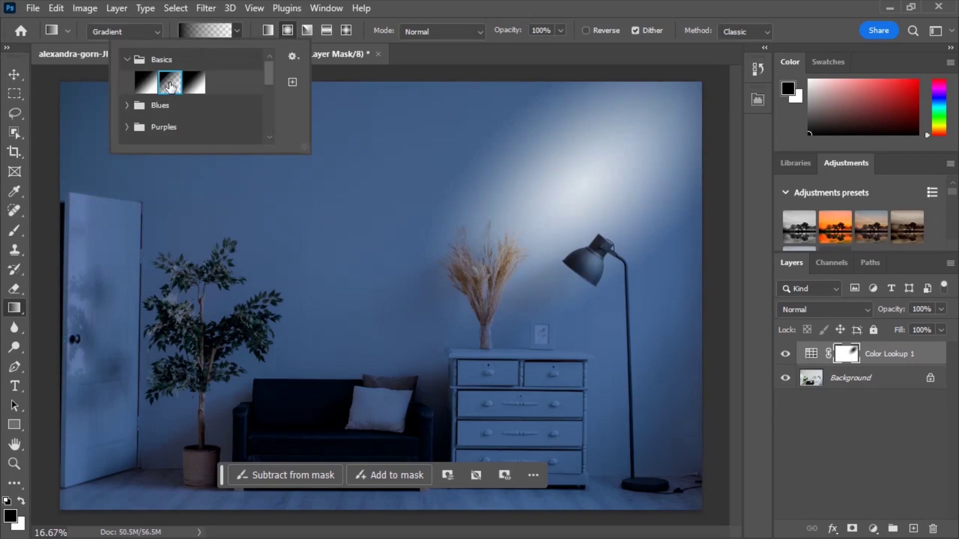
left_click(104, 165)
left_click_drag(127, 184, 227, 318)
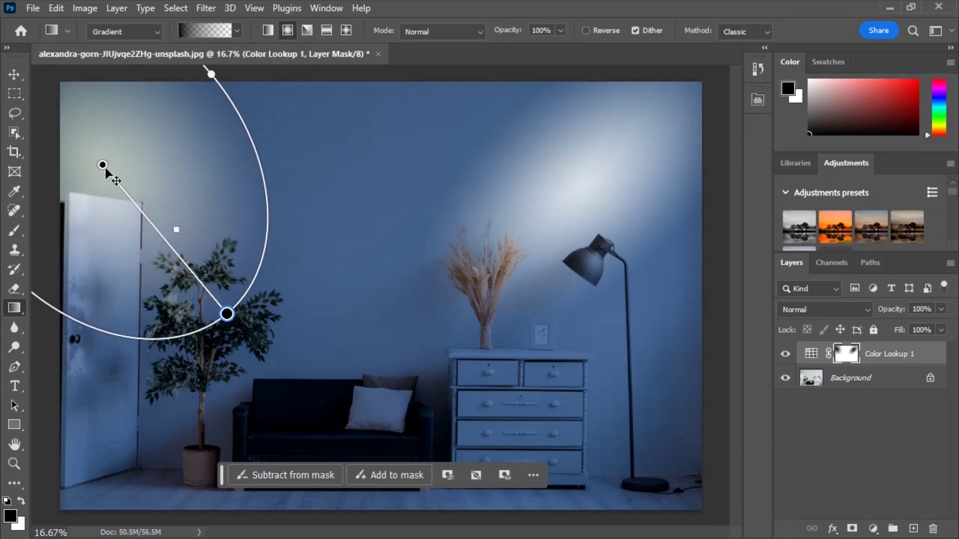
left_click_drag(122, 185, 613, 378)
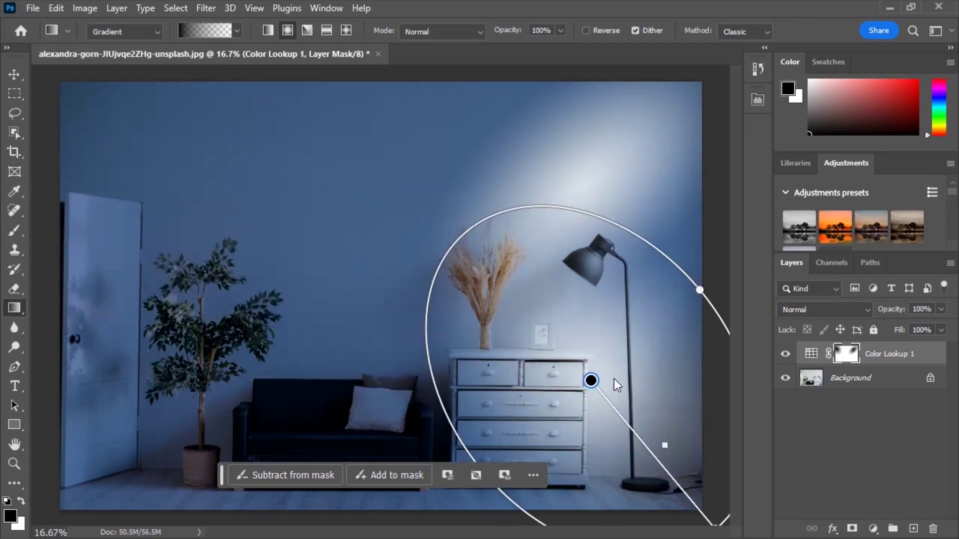